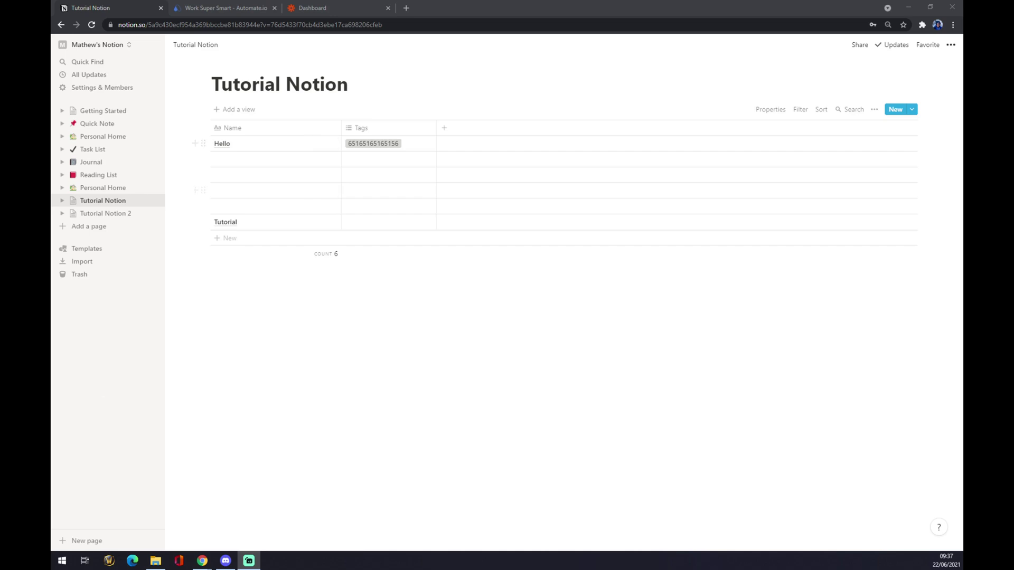
Switch from the Tutorial Notion database to the Automate.io homepage tab.
{"action": "left_click", "coordinate": [215, 6]}
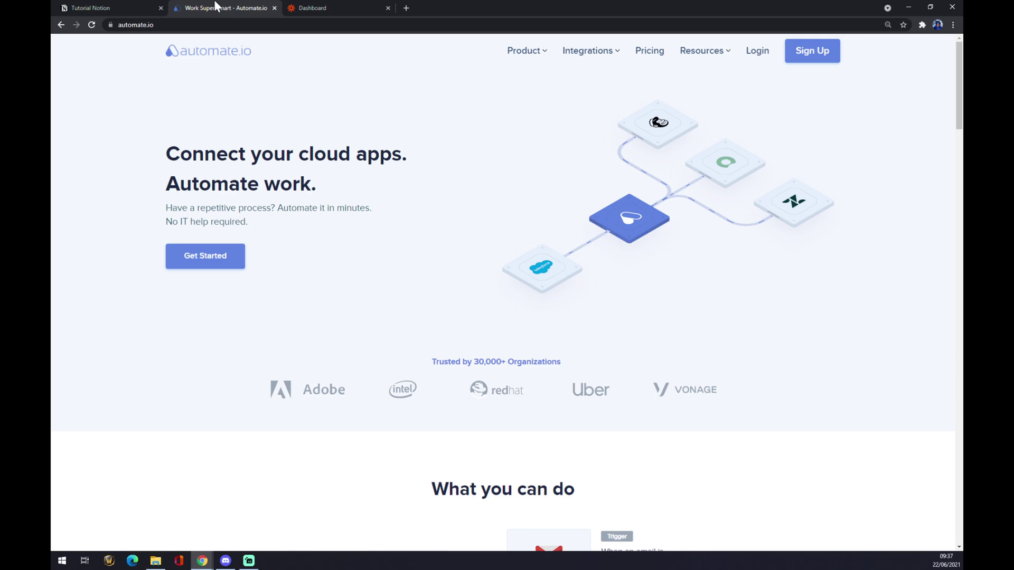
Search all app integrations for 'notion' and open the Notion Integrations page.
{"action": "mouse_move", "coordinate": [576, 58]}
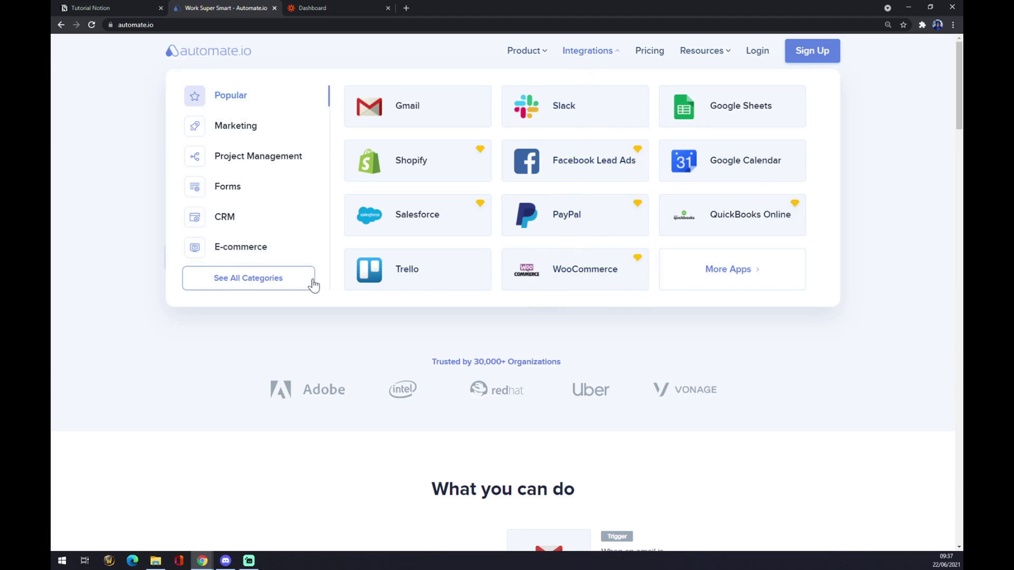
{"action": "left_click", "coordinate": [269, 284]}
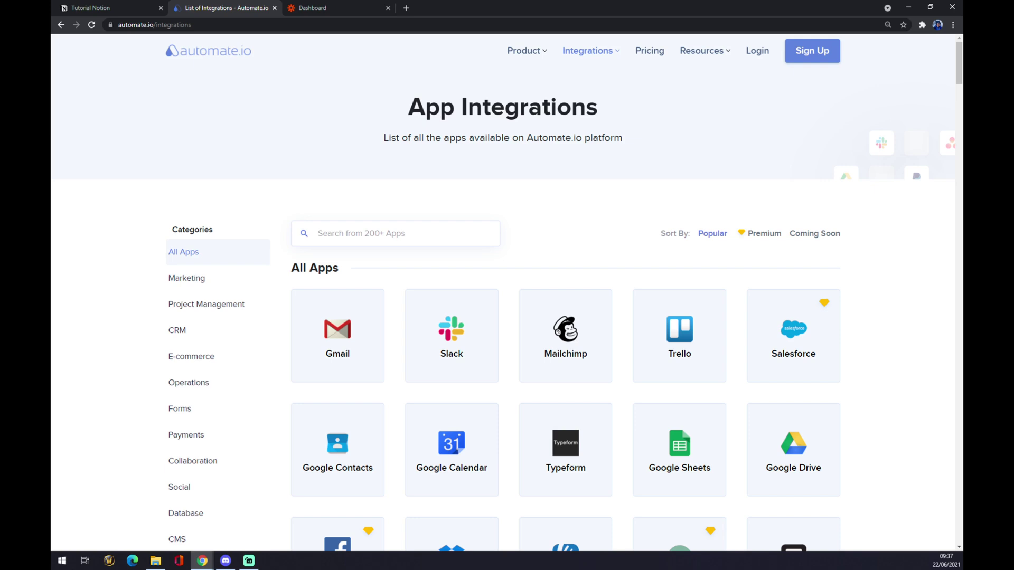
{"action": "type", "text": "natio"}
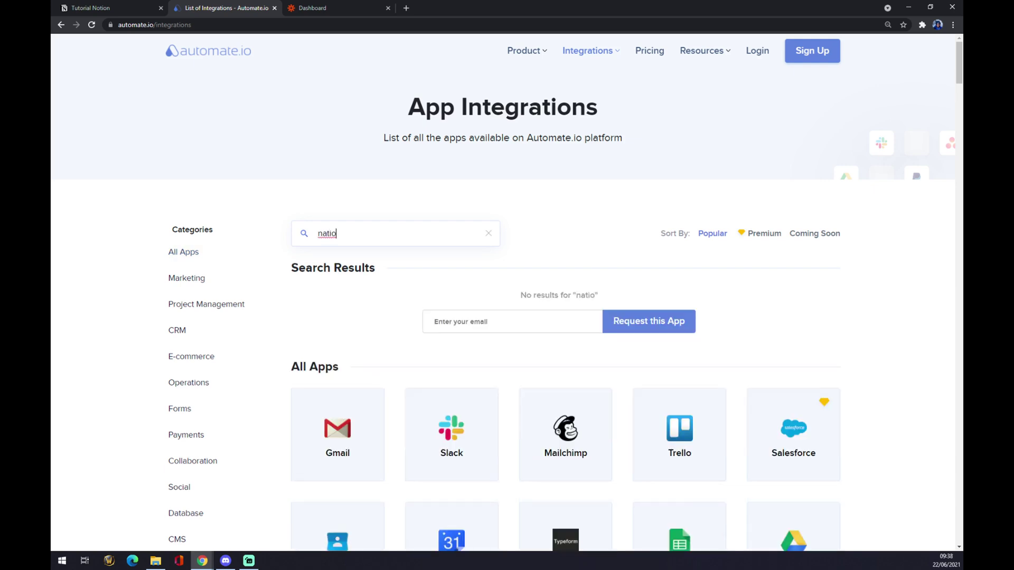
{"action": "type", "text": "n"}
{"action": "key", "text": "BackSpace"}
{"action": "key", "text": "BackSpace"}
{"action": "key", "text": "BackSpace"}
{"action": "key", "text": "BackSpace"}
{"action": "key", "text": "BackSpace"}
{"action": "type", "text": "otion"}
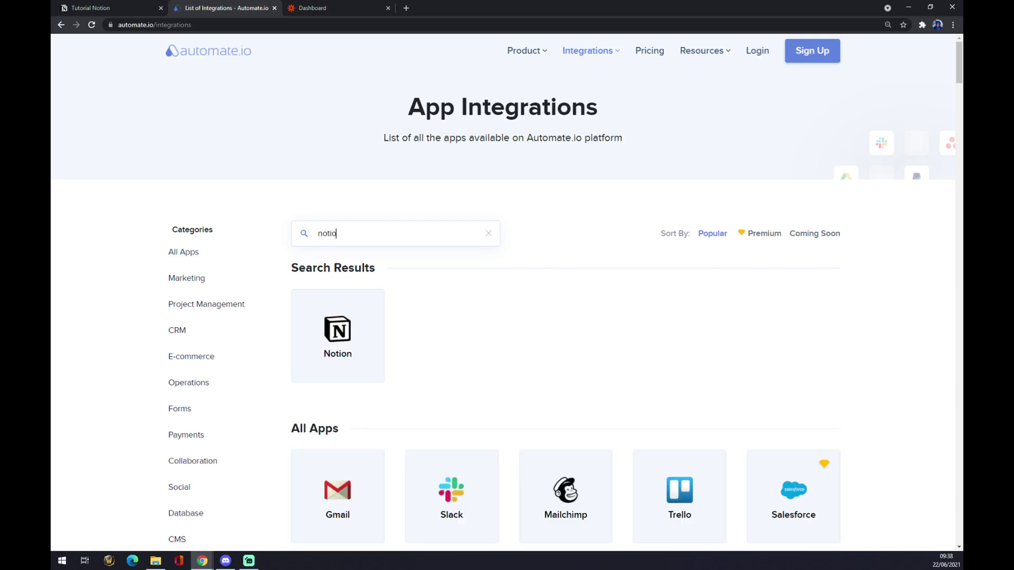
{"action": "left_click", "coordinate": [372, 315]}
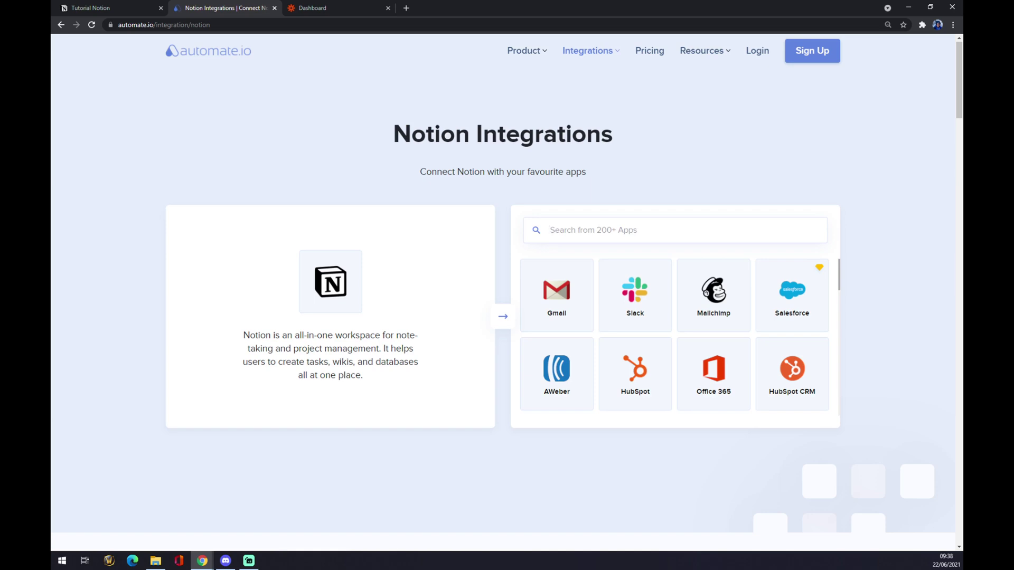
Search 'sheet', open the Google Sheets and Notion page, and scroll to Create your own Integration.
{"action": "type", "text": "sheet"}
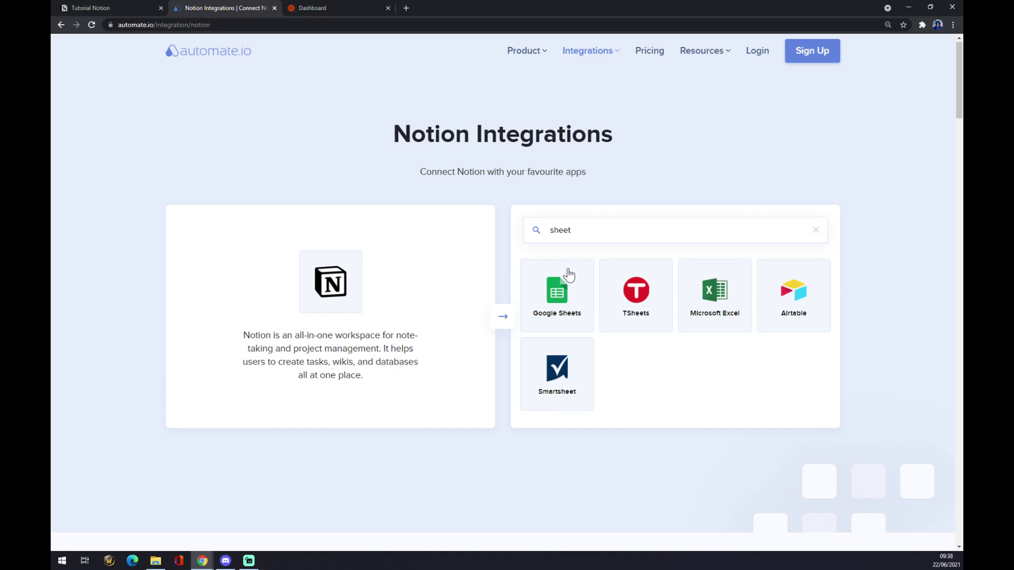
{"action": "left_click", "coordinate": [554, 287]}
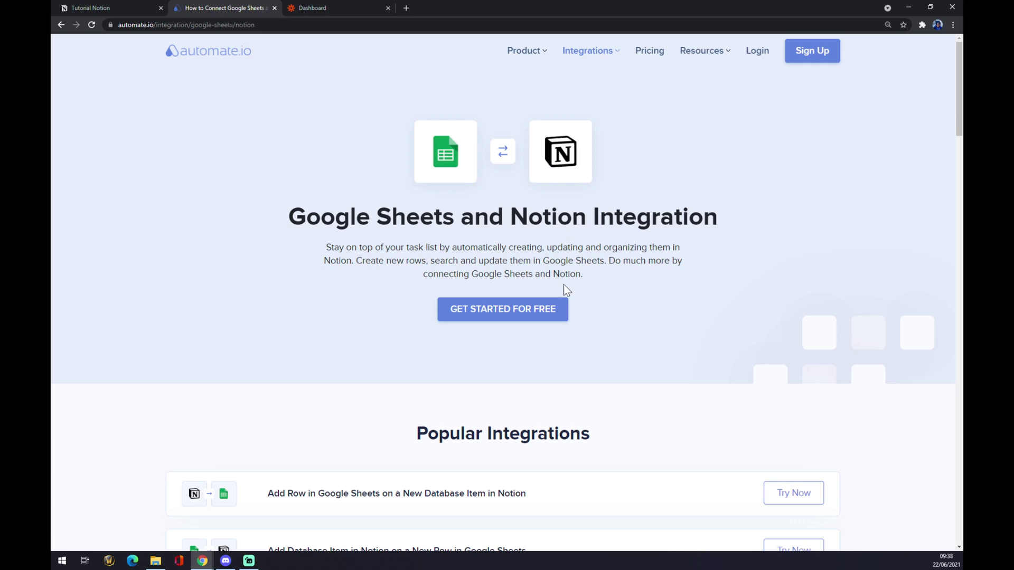
{"action": "scroll", "coordinate": [615, 282], "scroll_direction": "down", "scroll_amount": 1}
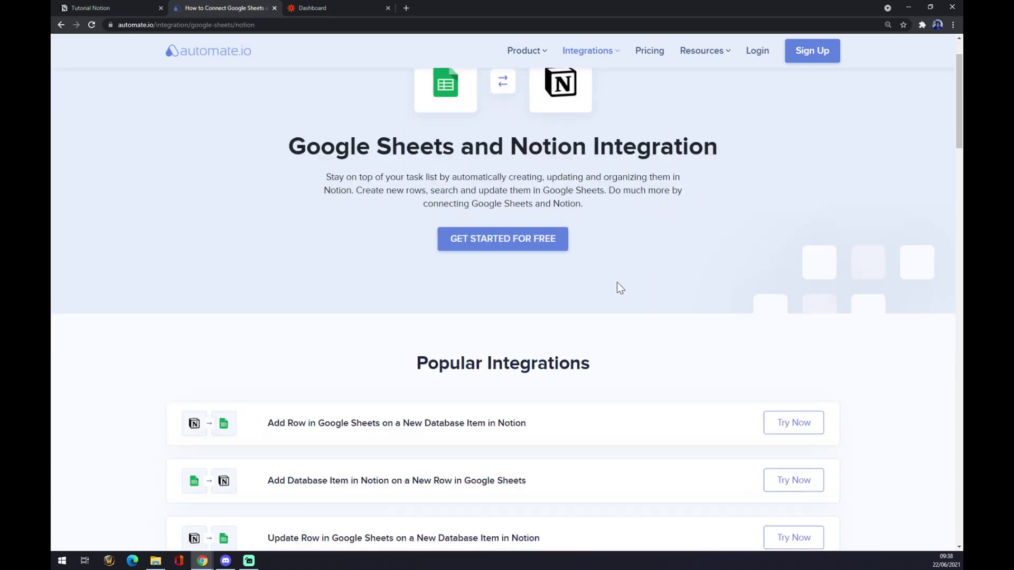
{"action": "scroll", "coordinate": [616, 282], "scroll_direction": "down", "scroll_amount": 2}
{"action": "scroll", "coordinate": [488, 253], "scroll_direction": "down", "scroll_amount": 3}
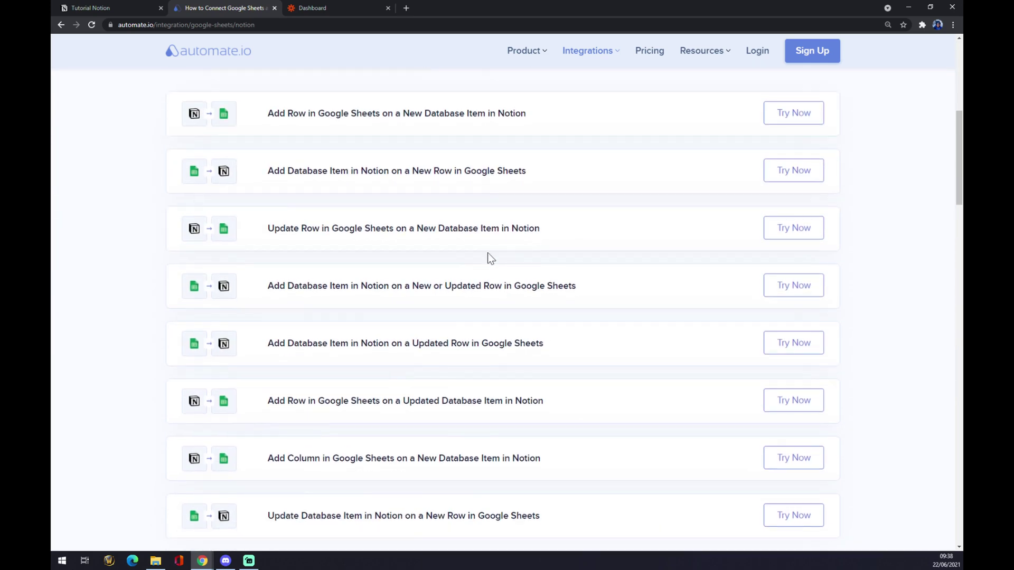
{"action": "scroll", "coordinate": [491, 258], "scroll_direction": "down", "scroll_amount": 2}
{"action": "scroll", "coordinate": [303, 302], "scroll_direction": "down", "scroll_amount": 4}
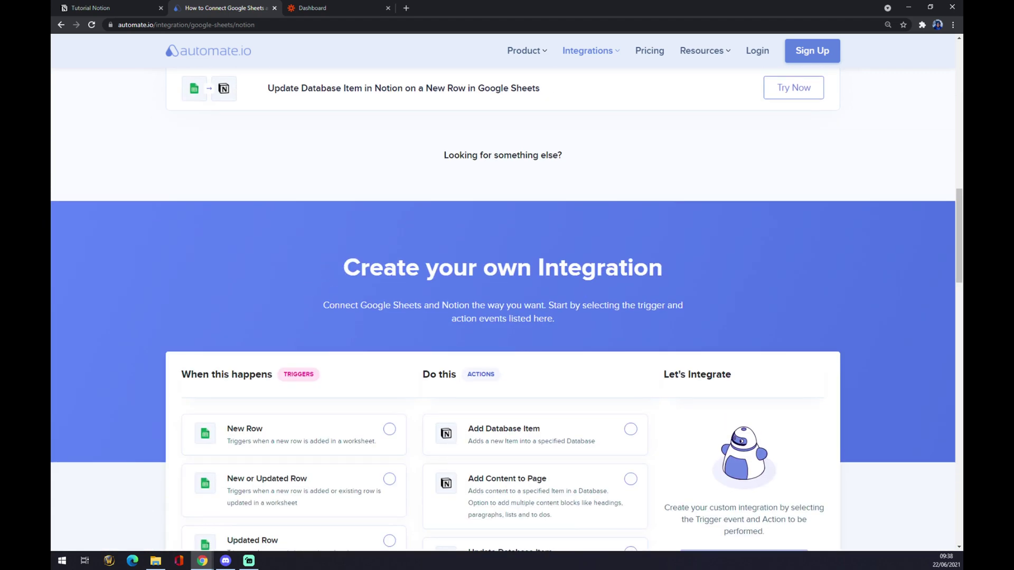
Choose Notion's New Database Item as the integration trigger.
{"action": "scroll", "coordinate": [259, 222], "scroll_direction": "down", "scroll_amount": 4}
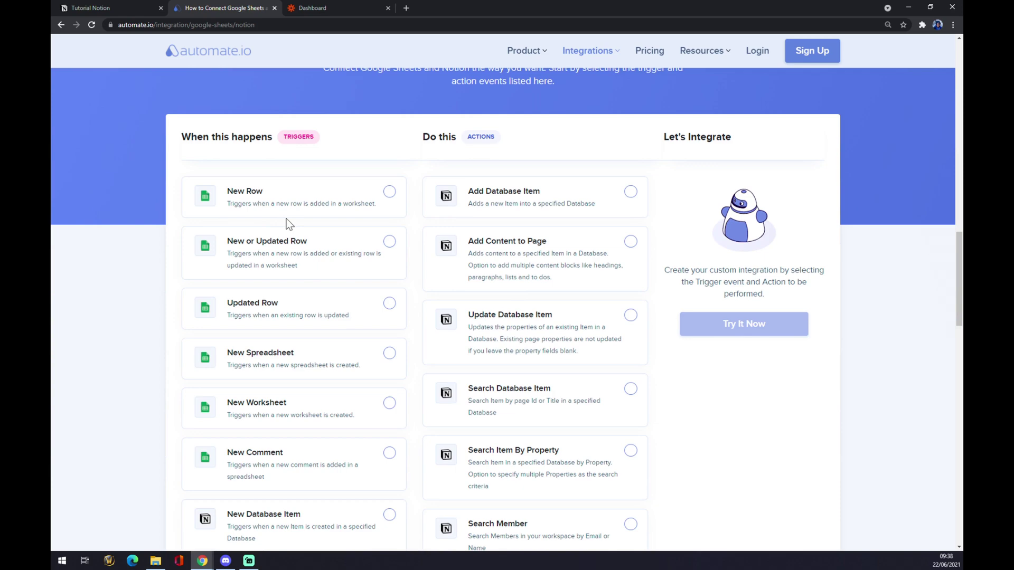
{"action": "scroll", "coordinate": [349, 222], "scroll_direction": "down", "scroll_amount": 7}
{"action": "scroll", "coordinate": [316, 232], "scroll_direction": "up", "scroll_amount": 2}
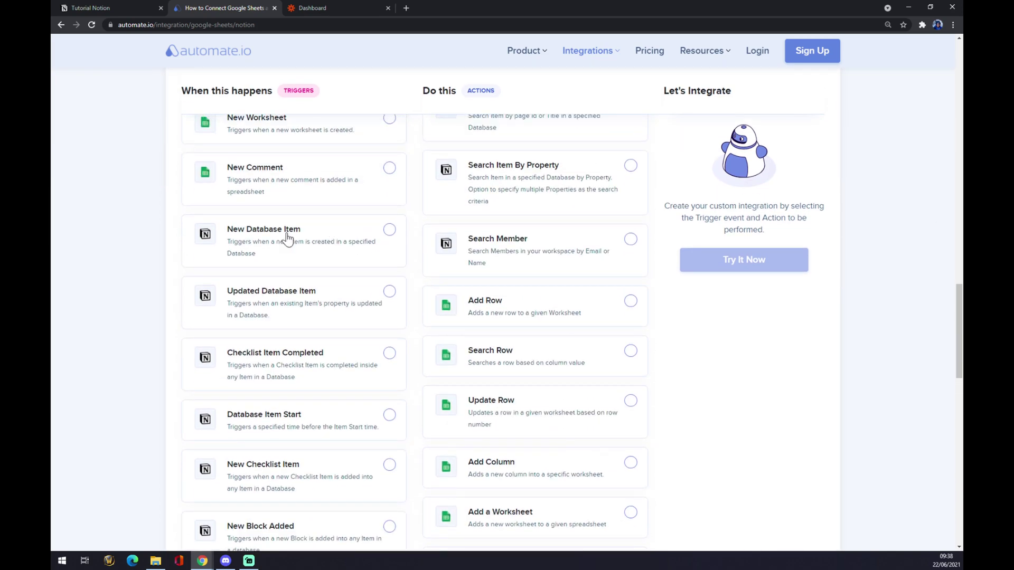
{"action": "scroll", "coordinate": [256, 239], "scroll_direction": "down", "scroll_amount": 1}
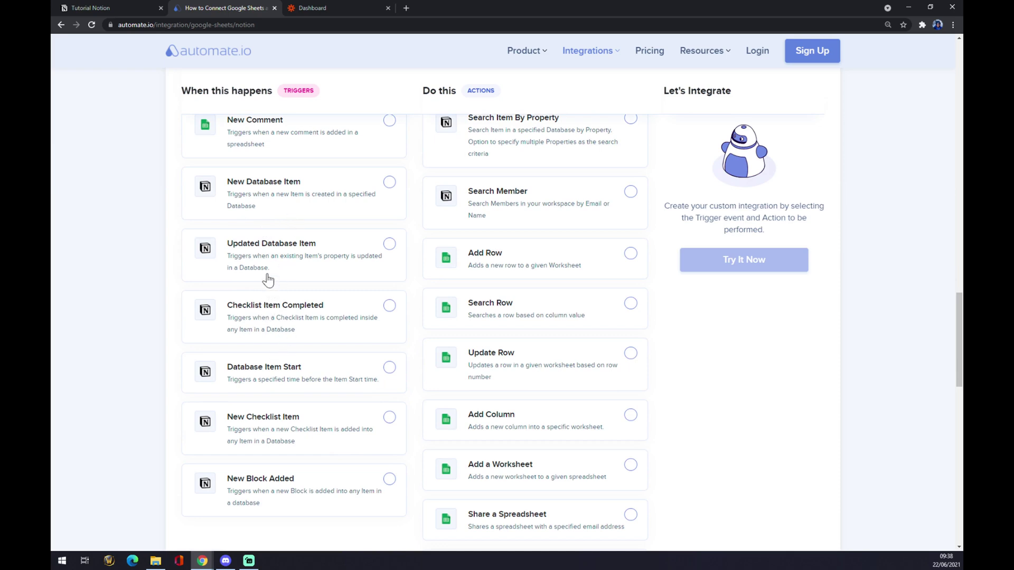
{"action": "left_click", "coordinate": [324, 194]}
Choose Google Sheets Add Row as the action, try it, then switch to the Zapier dashboard.
{"action": "scroll", "coordinate": [549, 247], "scroll_direction": "up", "scroll_amount": 8}
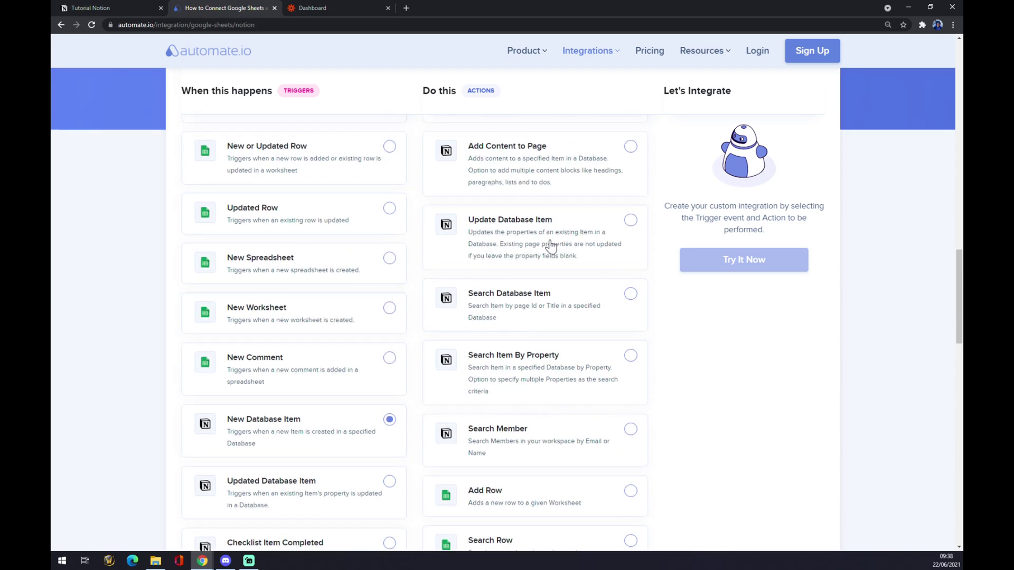
{"action": "scroll", "coordinate": [550, 246], "scroll_direction": "down", "scroll_amount": 8}
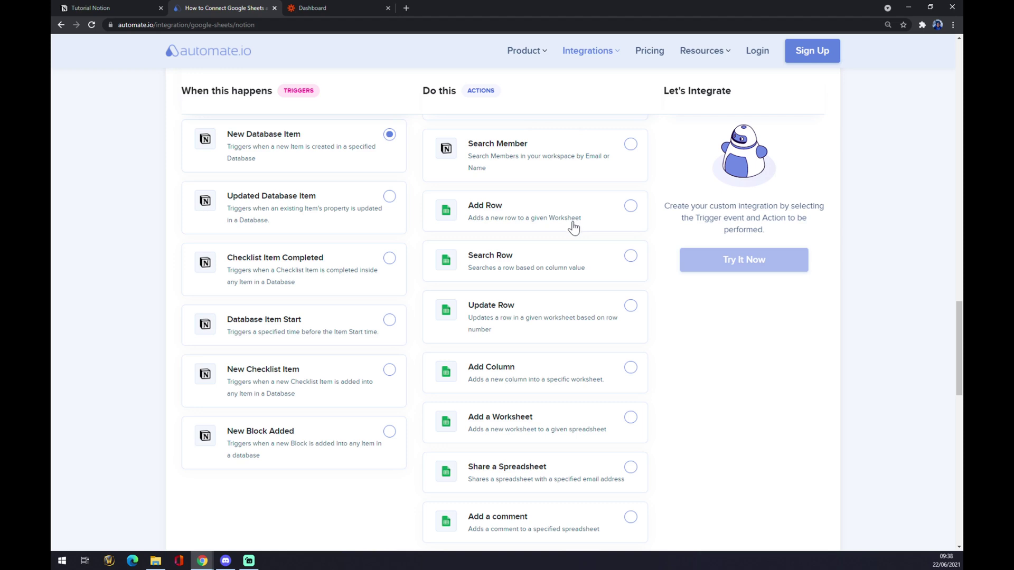
{"action": "left_click", "coordinate": [542, 219]}
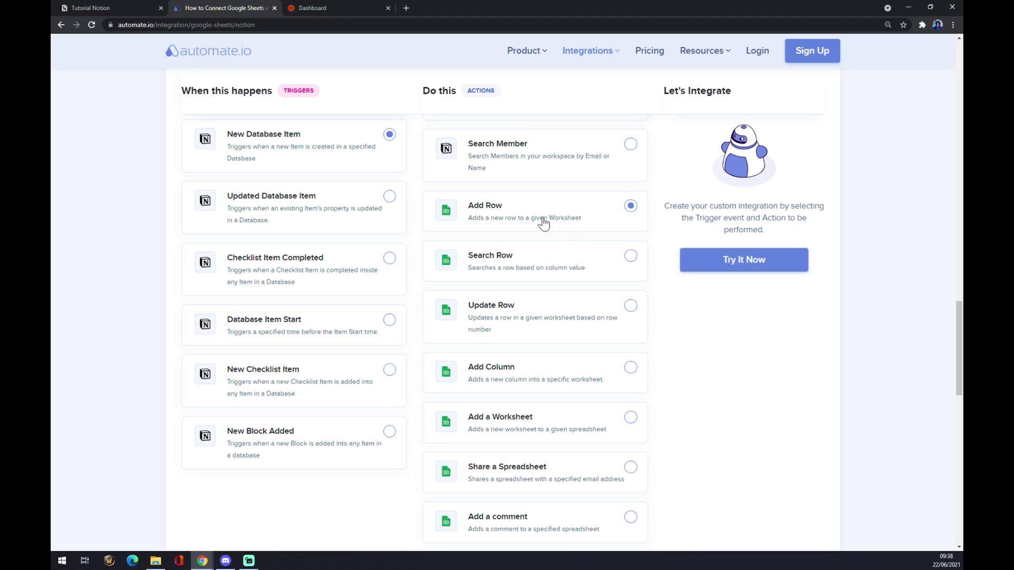
{"action": "left_click", "coordinate": [772, 267]}
{"action": "left_click", "coordinate": [318, 8]}
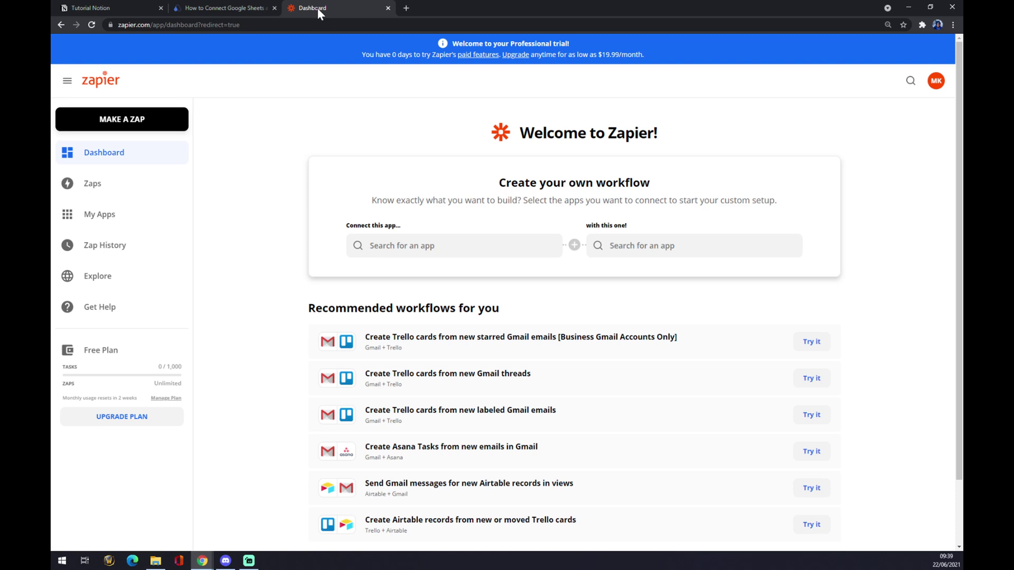
Make a new zap and rename it 'notion to sheets'.
{"action": "left_click", "coordinate": [137, 120]}
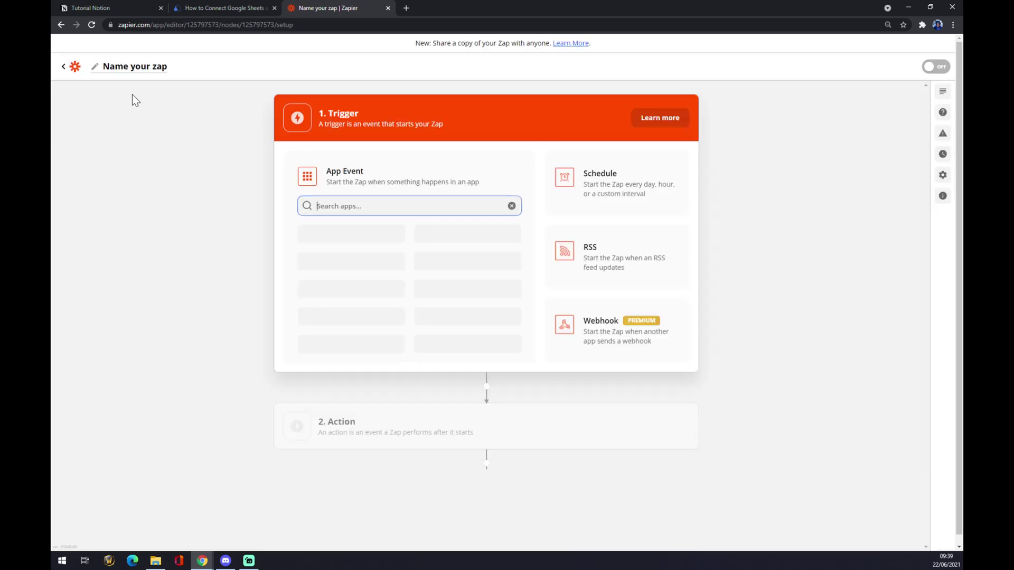
{"action": "left_click", "coordinate": [137, 77]}
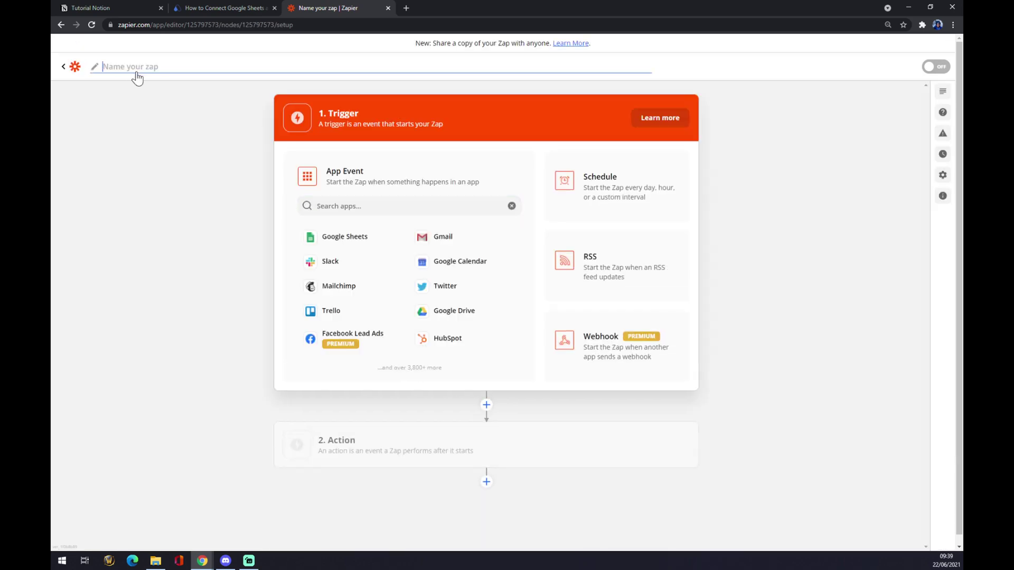
{"action": "type", "text": "notion to sheets"}
{"action": "key", "text": "Return"}
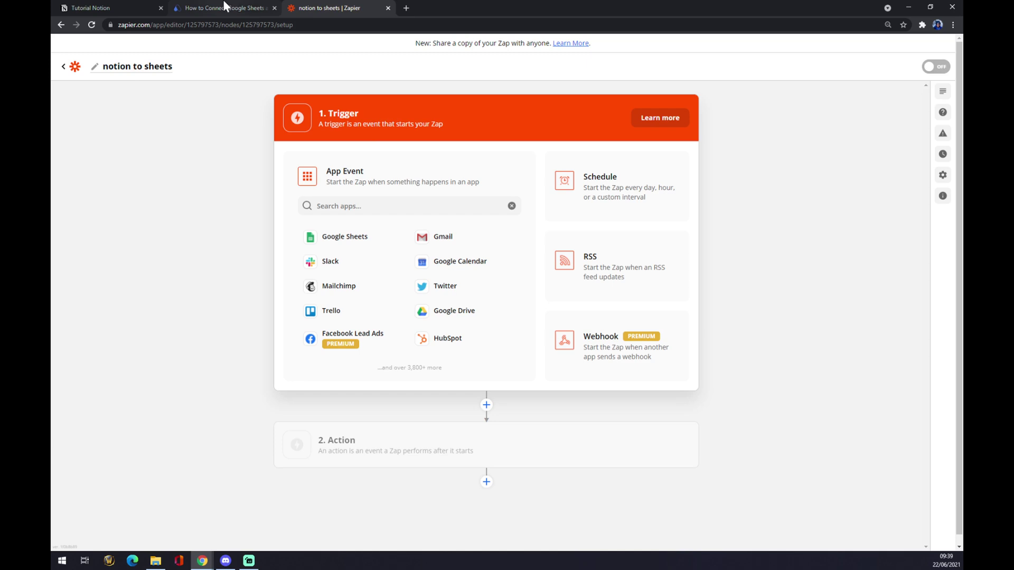
Set the trigger to Notion's New Database Item event.
{"action": "left_click", "coordinate": [385, 203]}
{"action": "type", "text": "notion"}
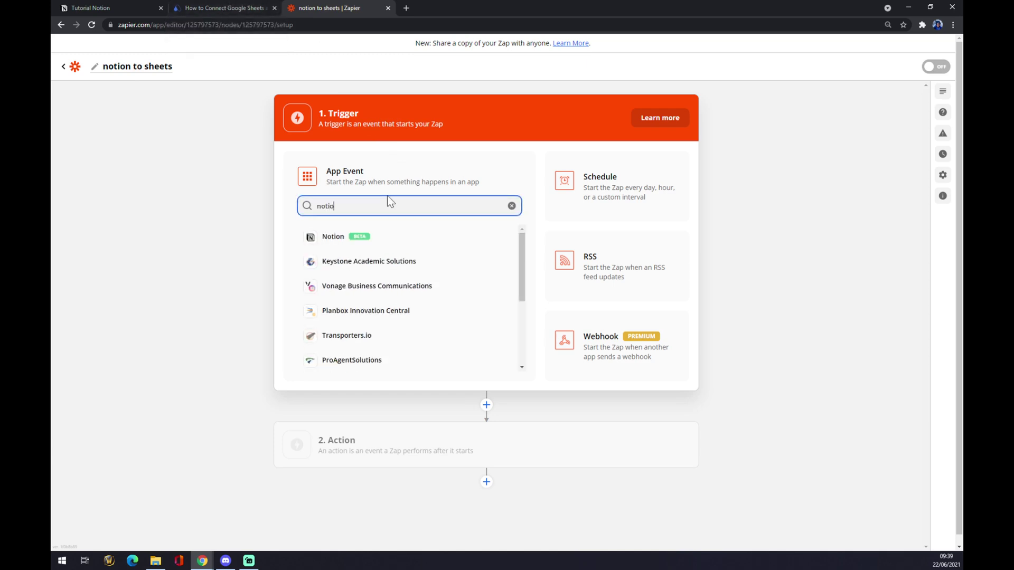
{"action": "left_click", "coordinate": [380, 240]}
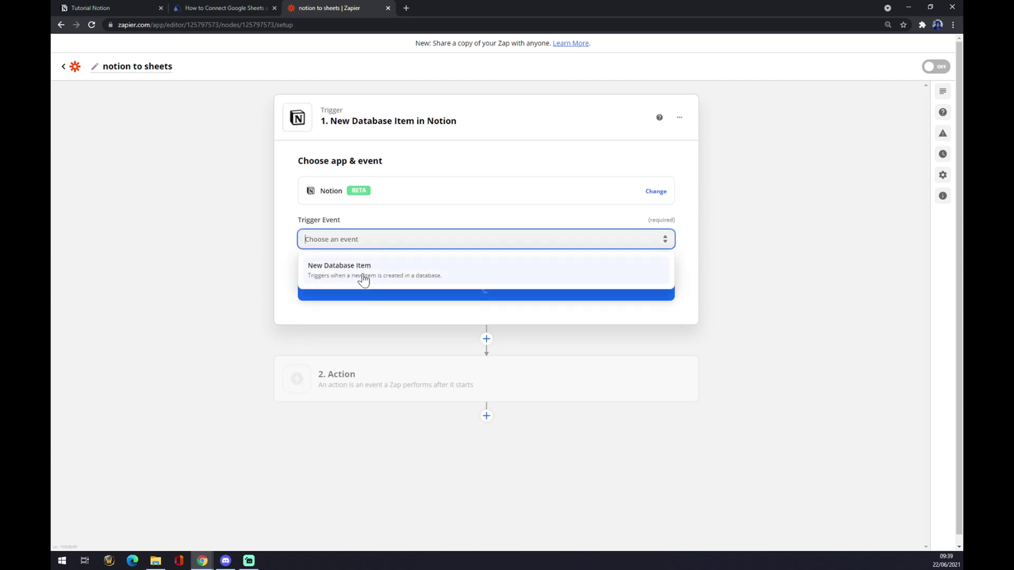
{"action": "left_click", "coordinate": [363, 278]}
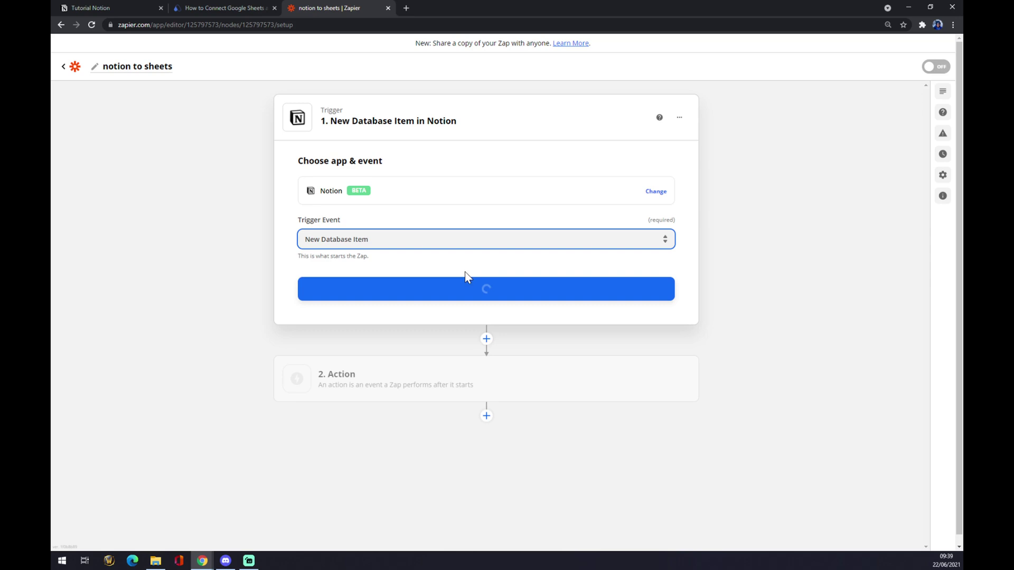
{"action": "left_click", "coordinate": [473, 288]}
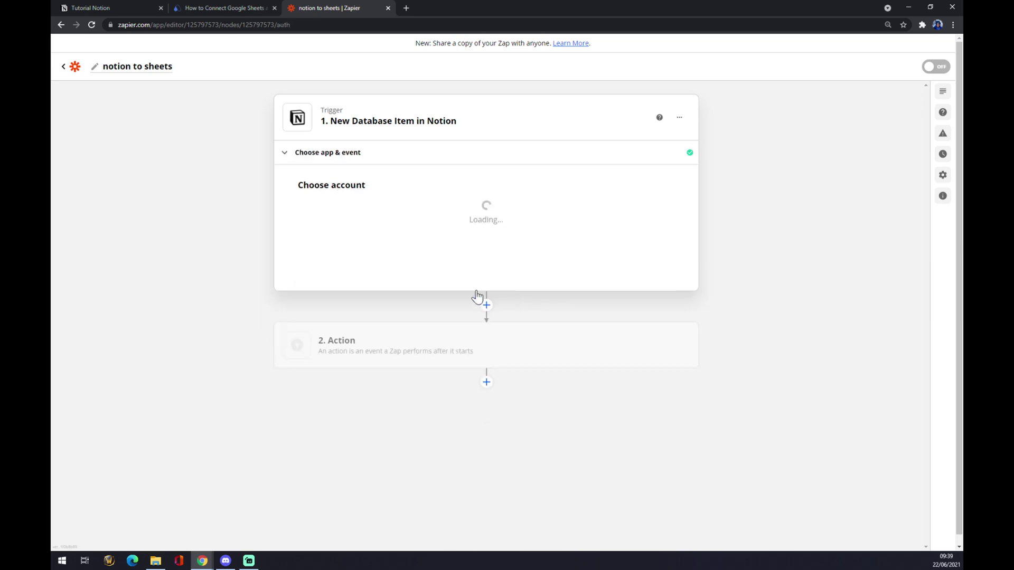
Connect the Notion account, check the Database list, and move on to the action step.
{"action": "left_click", "coordinate": [362, 231]}
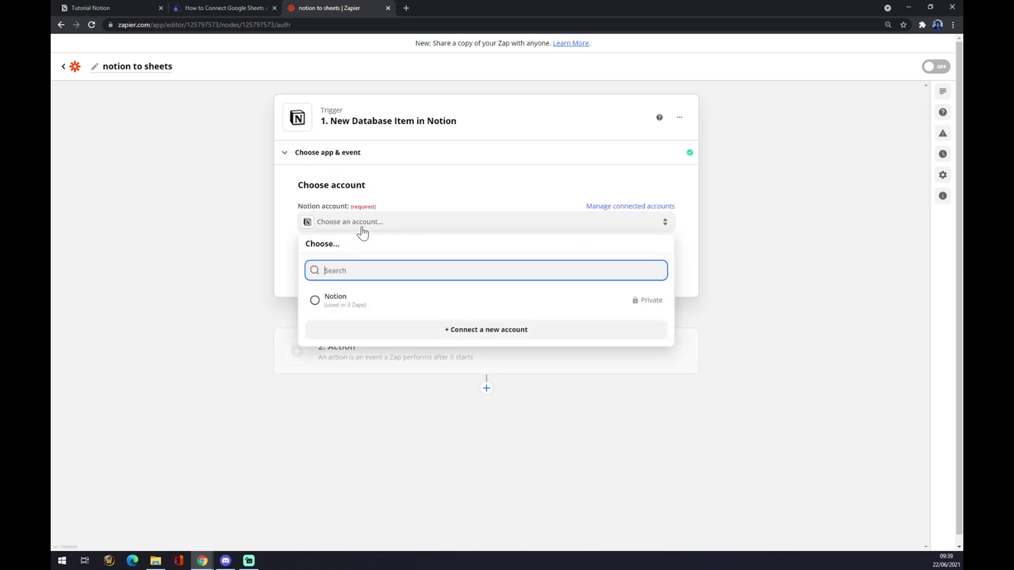
{"action": "left_click", "coordinate": [346, 304]}
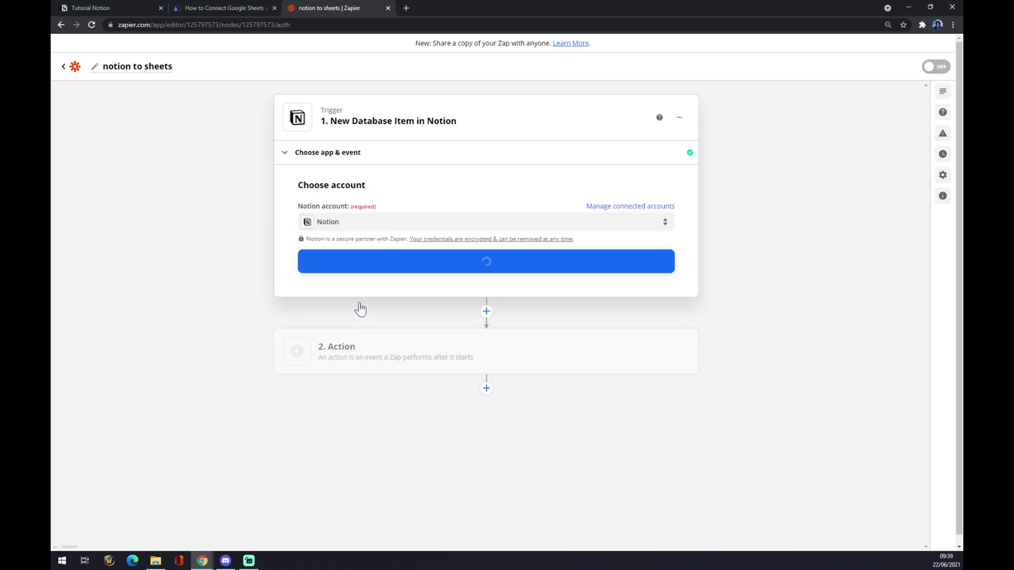
{"action": "left_click", "coordinate": [421, 260]}
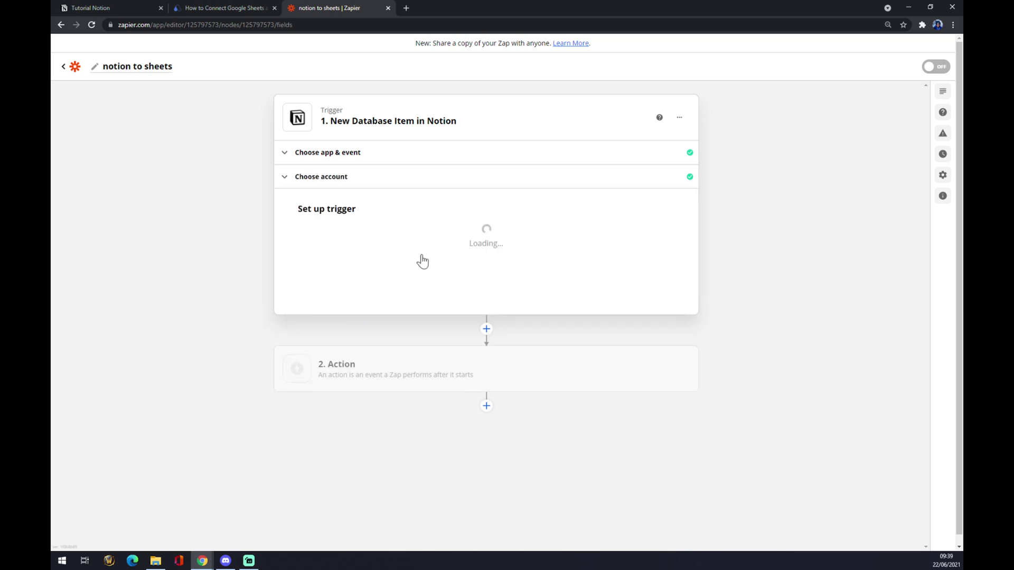
{"action": "left_click", "coordinate": [381, 248]}
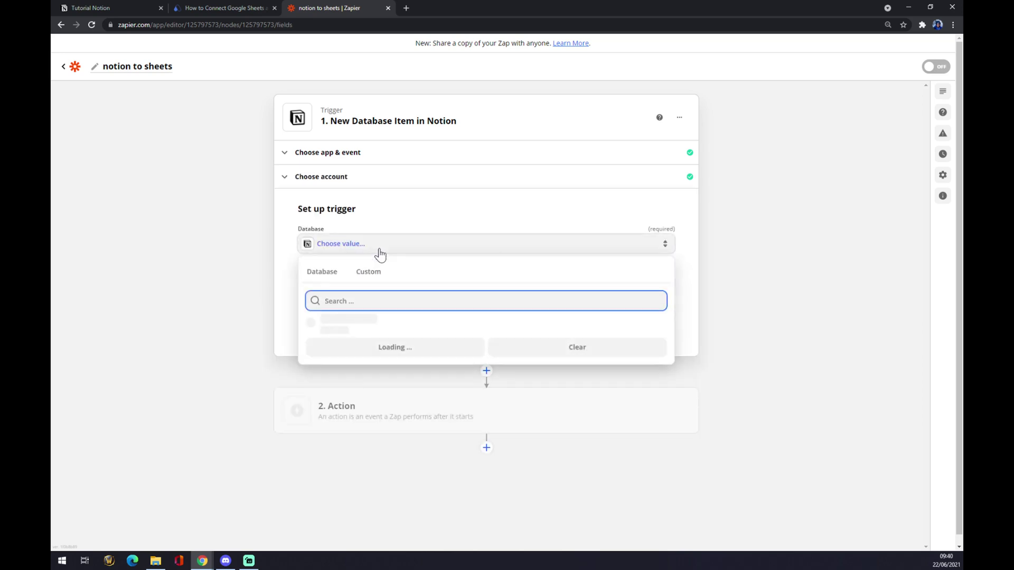
{"action": "left_click", "coordinate": [402, 205]}
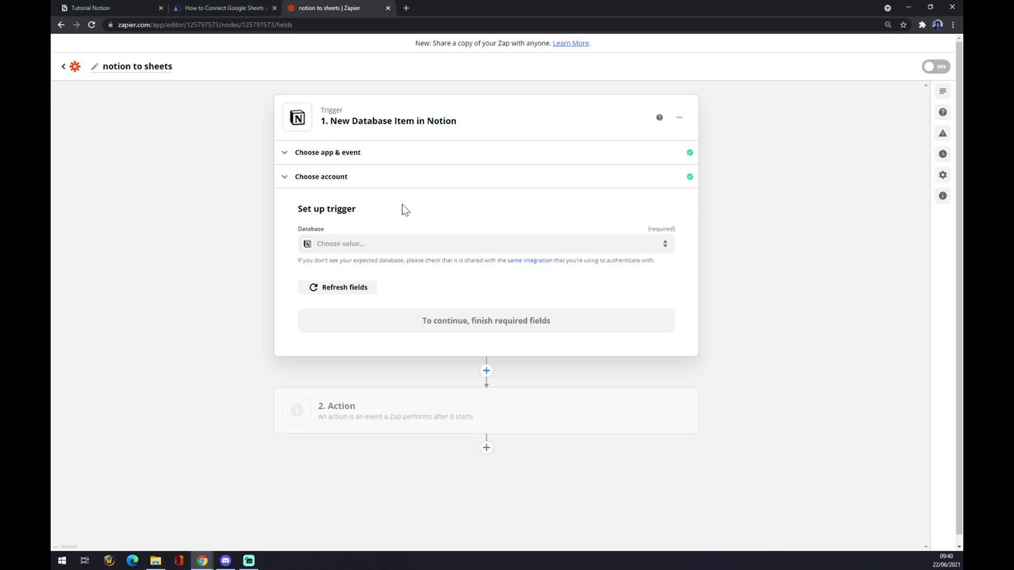
{"action": "left_click", "coordinate": [414, 415]}
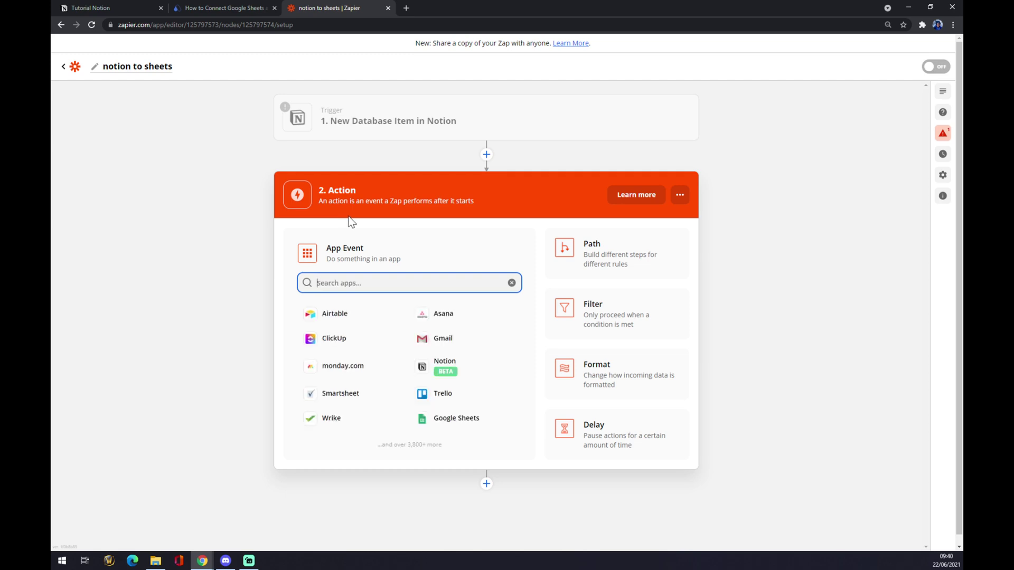
Set the action to Google Sheets Create Spreadsheet Row and continue to the account step.
{"action": "type", "text": "sheets"}
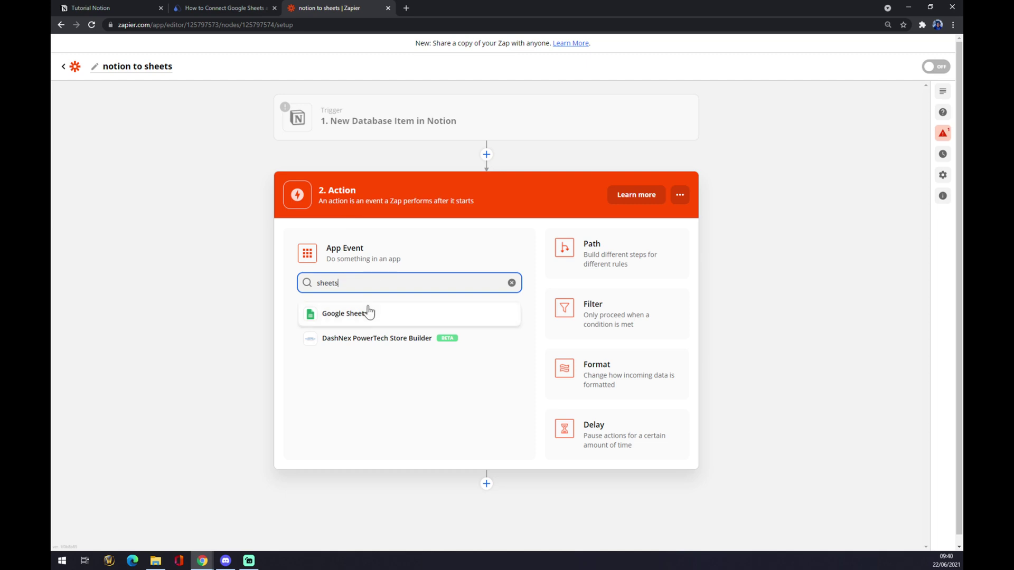
{"action": "left_click", "coordinate": [358, 316]}
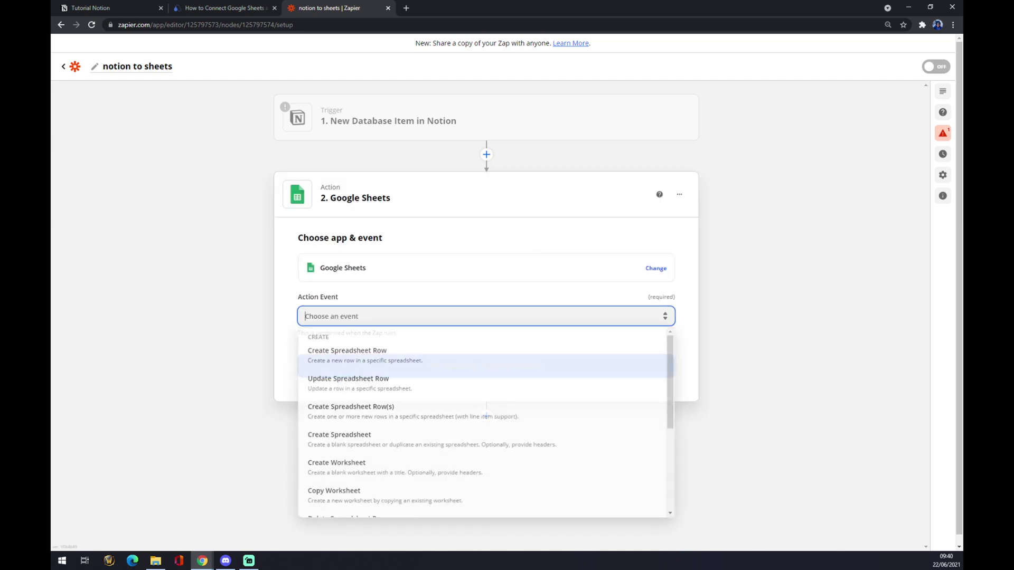
{"action": "left_click", "coordinate": [379, 364]}
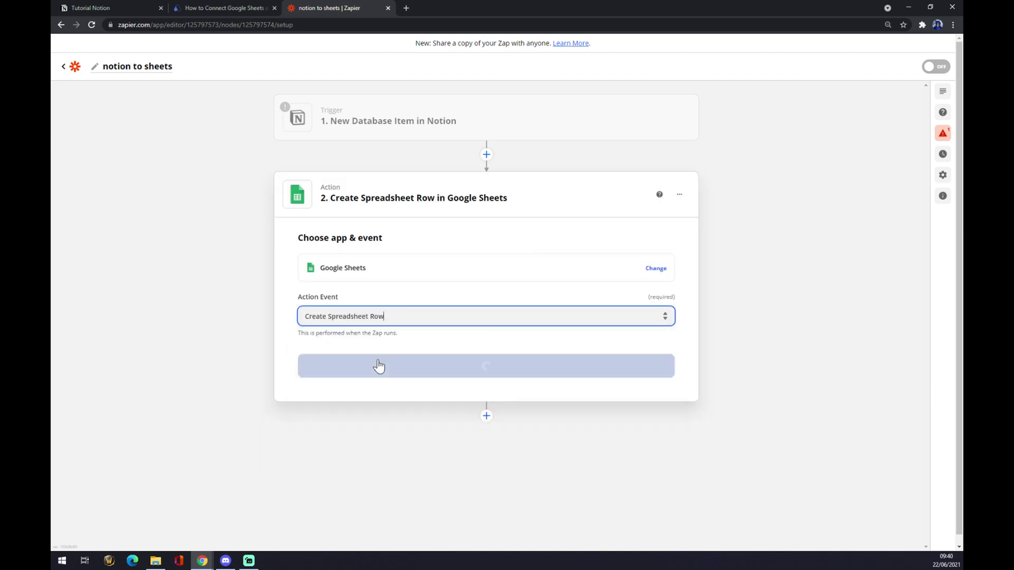
{"action": "left_click", "coordinate": [403, 370]}
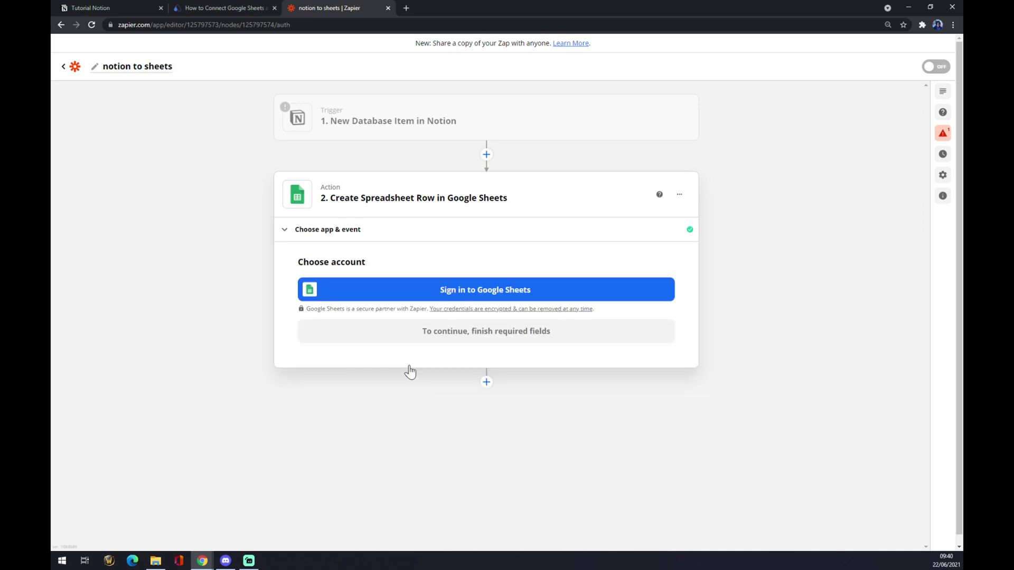